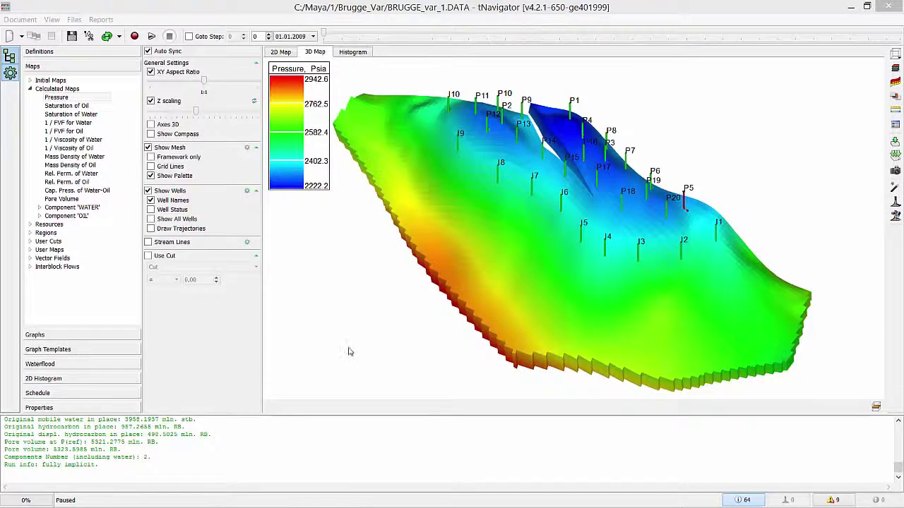
Run the BRUGGE_var_1 simulation and watch the calculated pressure evolve on the 3D map
left_click_drag(487, 207, 509, 201)
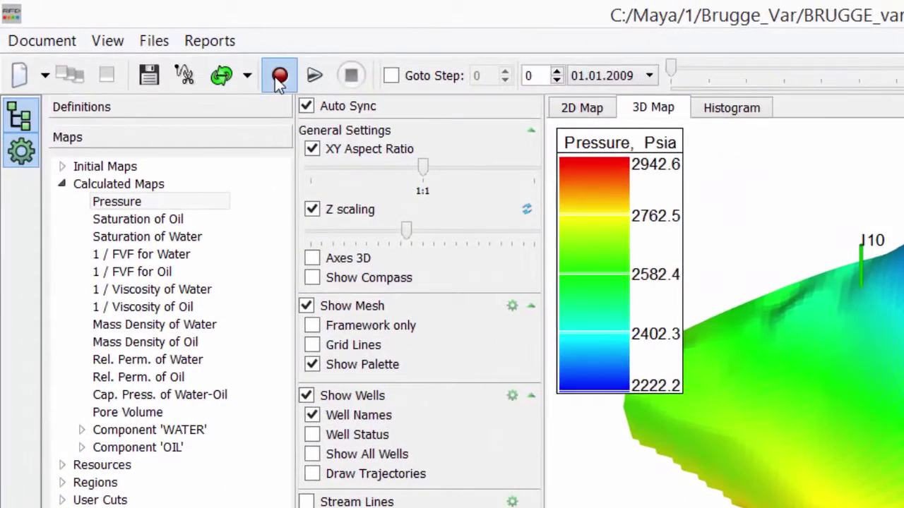
left_click(221, 62)
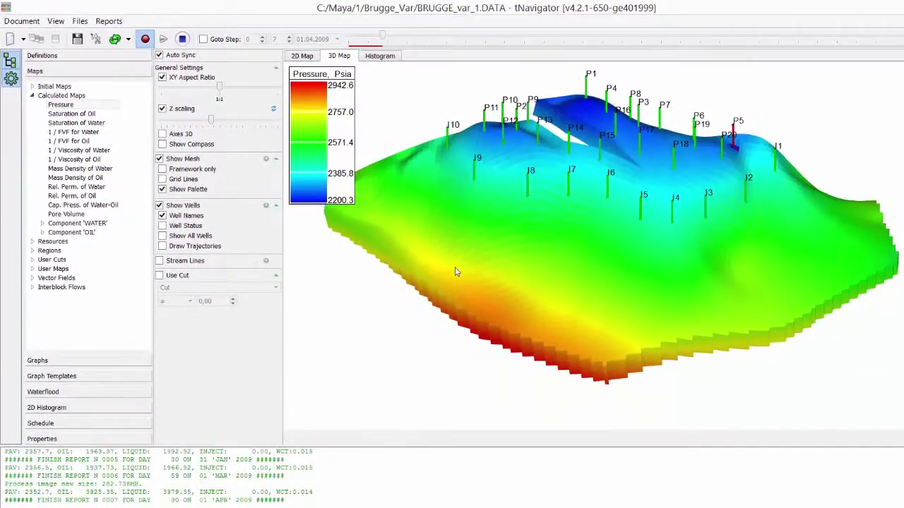
scroll(455, 268, "up", 2)
scroll(456, 269, "down", 2)
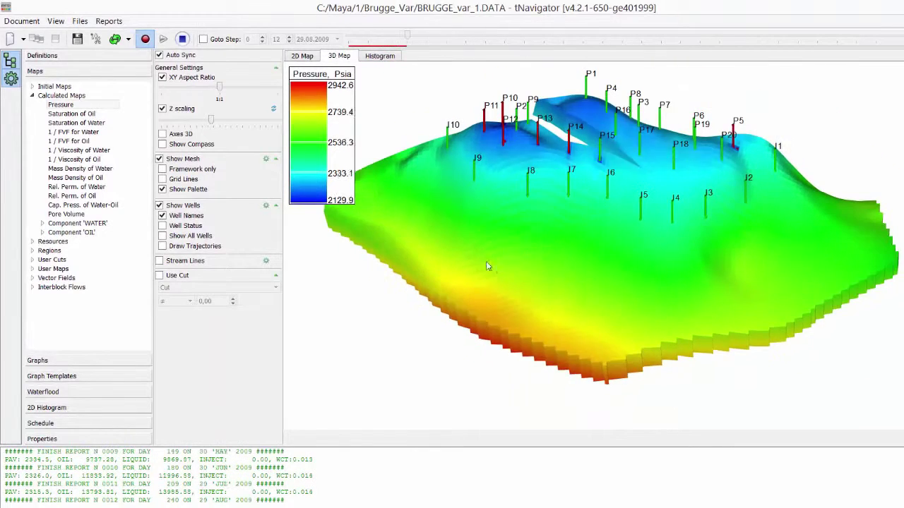
left_click_drag(486, 263, 486, 282)
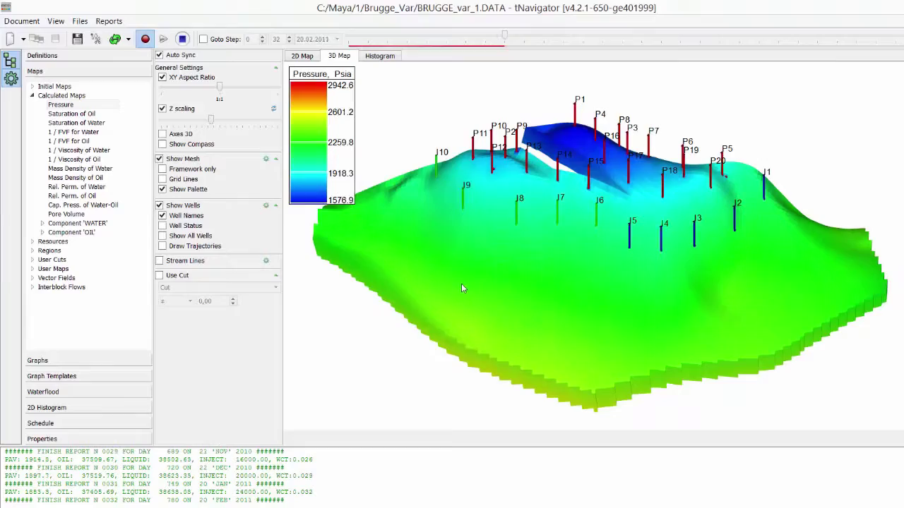
Show the Totals graph for the FIELD group, adding the Liquid Total and Liquid Total (H) curves
left_click(103, 366)
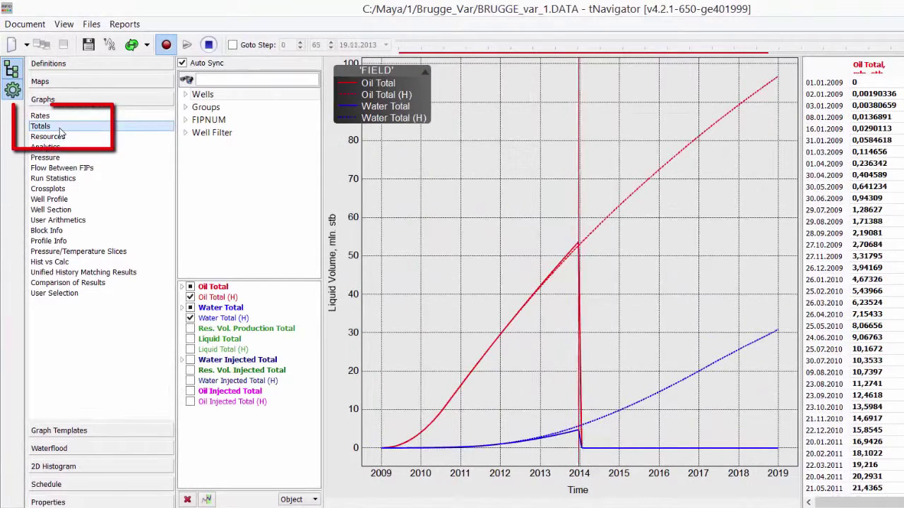
left_click(58, 125)
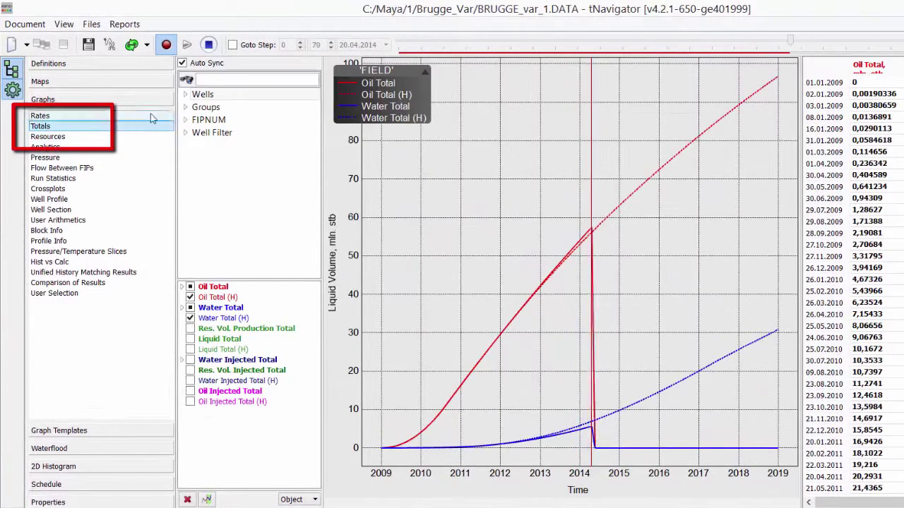
left_click(185, 108)
left_click(217, 119)
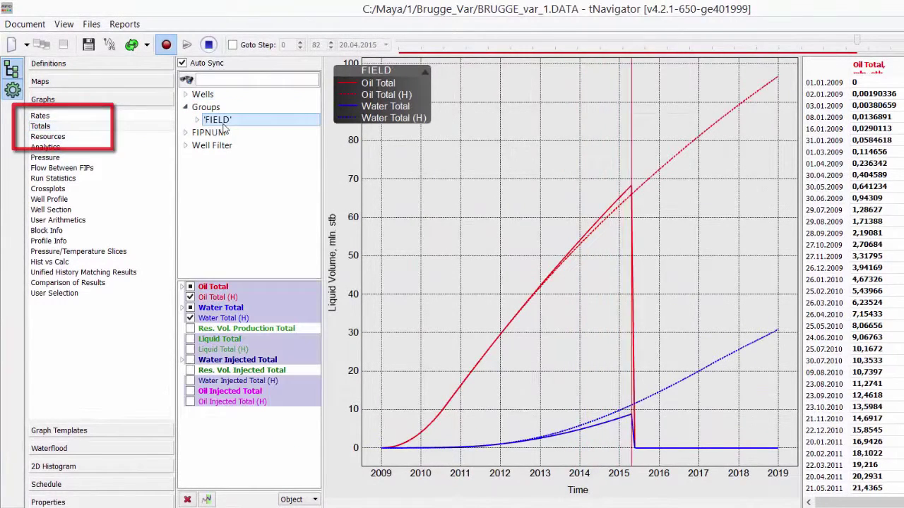
left_click(190, 340)
left_click(189, 350)
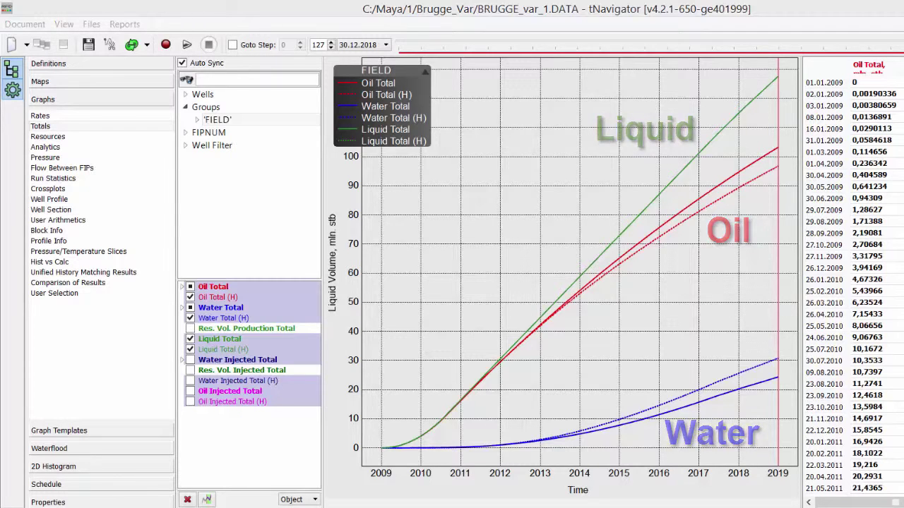
Switch to the Brugge_Var folder in File Explorer and make copies of BRUGGE_var_1.DATA named BRUGGE_var_2.DATA and BRUGGE_var_3.DATA
key("alt+Tab")
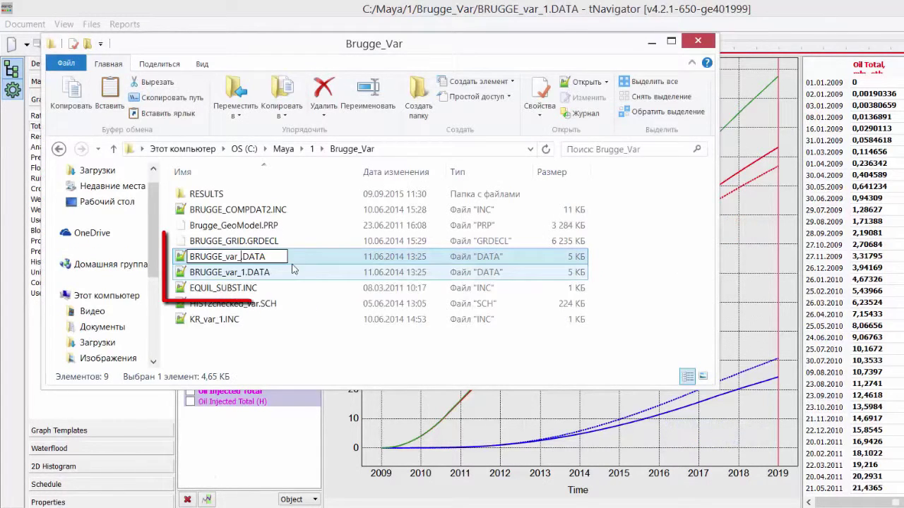
type("2.DATA")
key("Return")
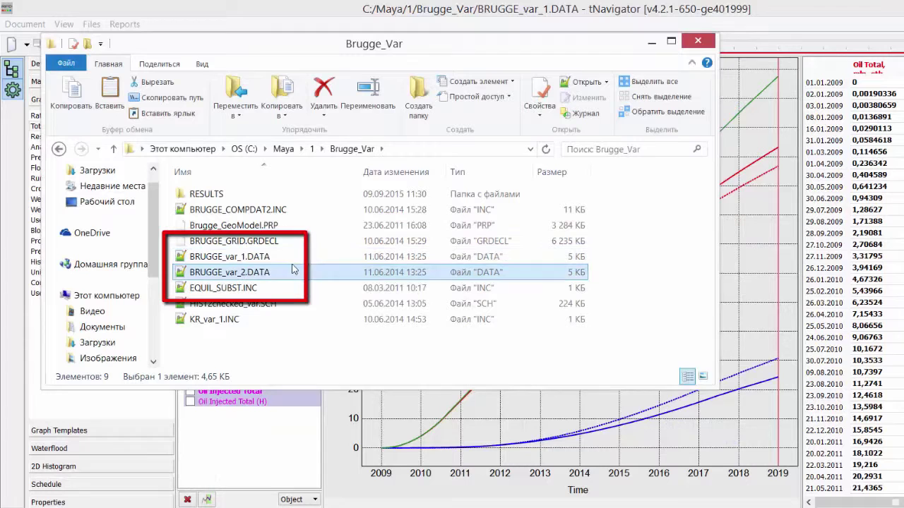
key("ctrl+v")
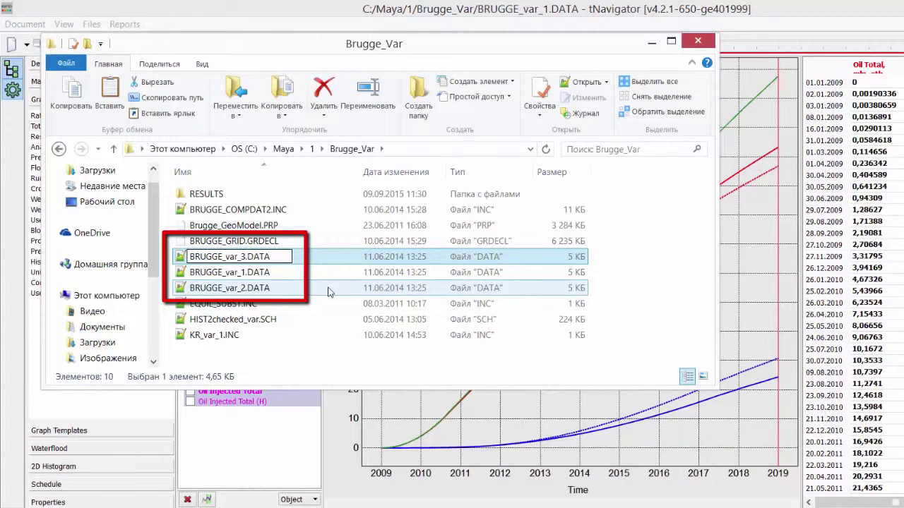
key("Return")
left_click(278, 272)
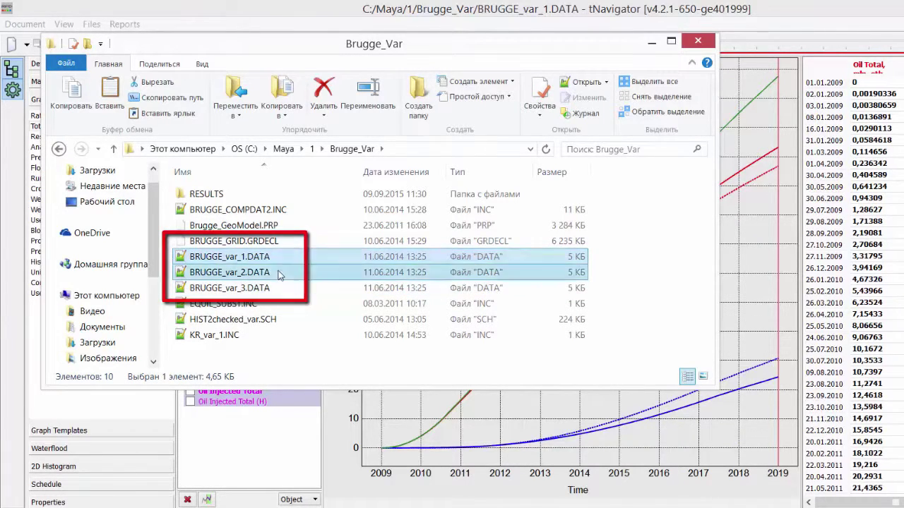
left_click(282, 288)
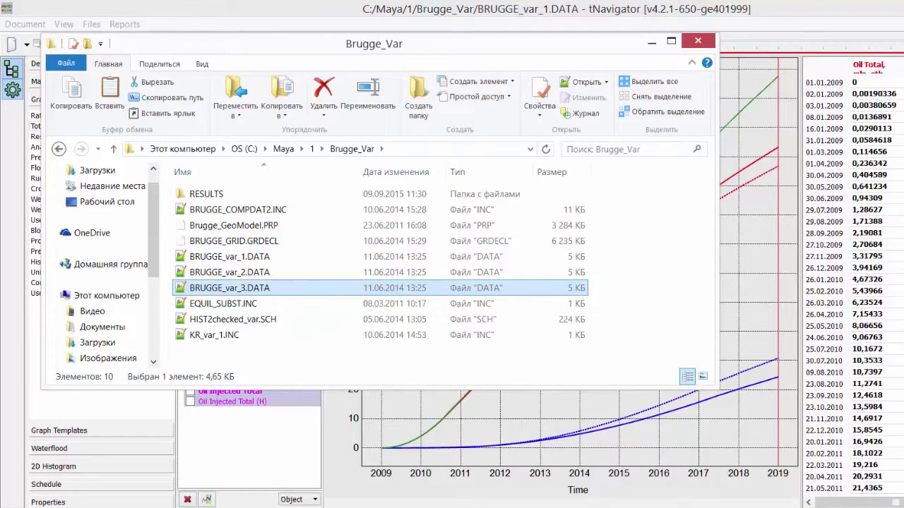
Switch to the tNavigator main window and open the model BRUGGE_var_2.DATA
key("alt+Tab")
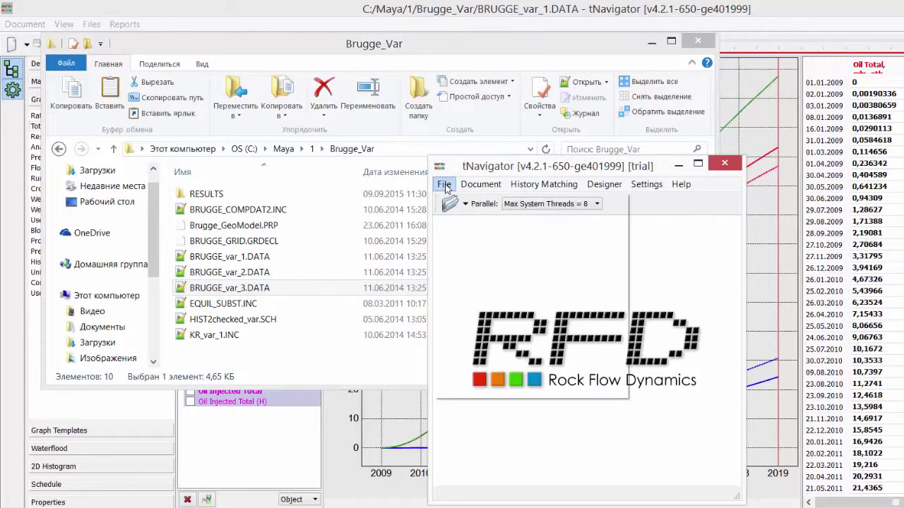
left_click(444, 183)
left_click(468, 202)
left_click(621, 311)
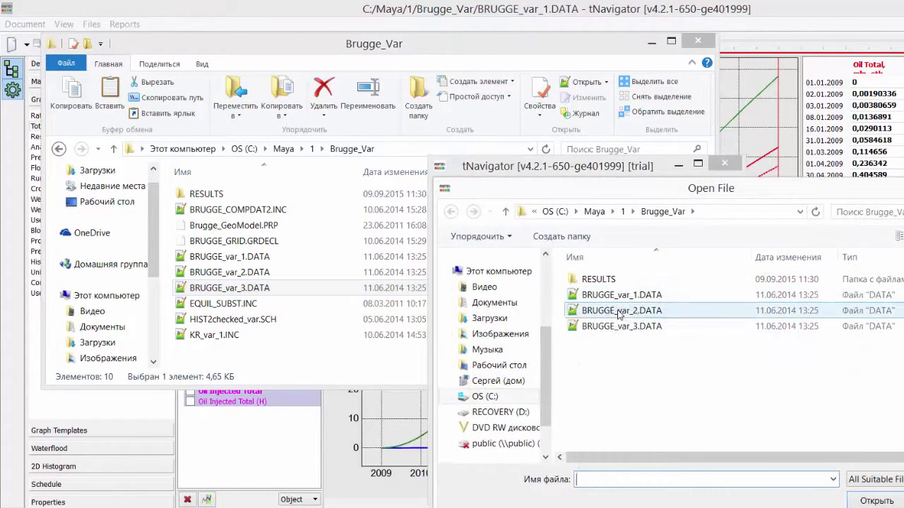
left_click(857, 500)
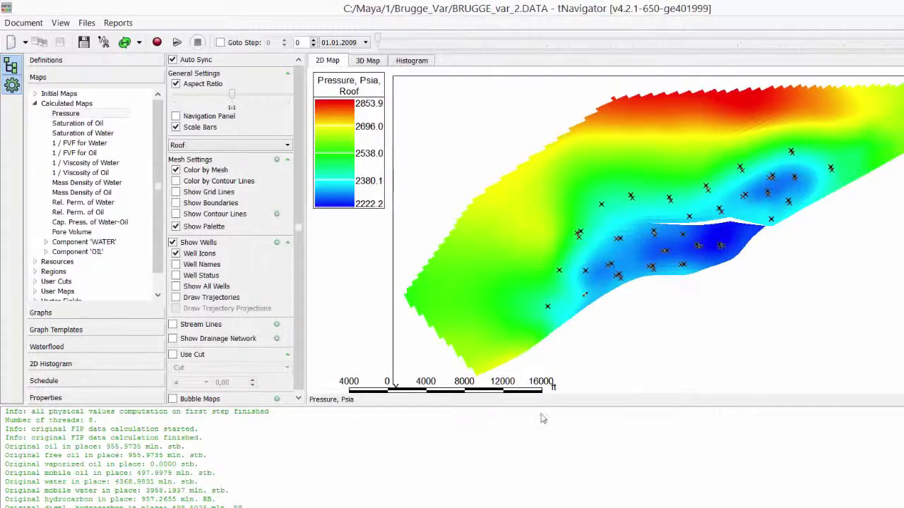
In the water-oil relative permeability table, shift points 2 to 5 to water saturations of about 0.17, 0.21, 0.26 and 0.32
left_click_drag(539, 405, 479, 494)
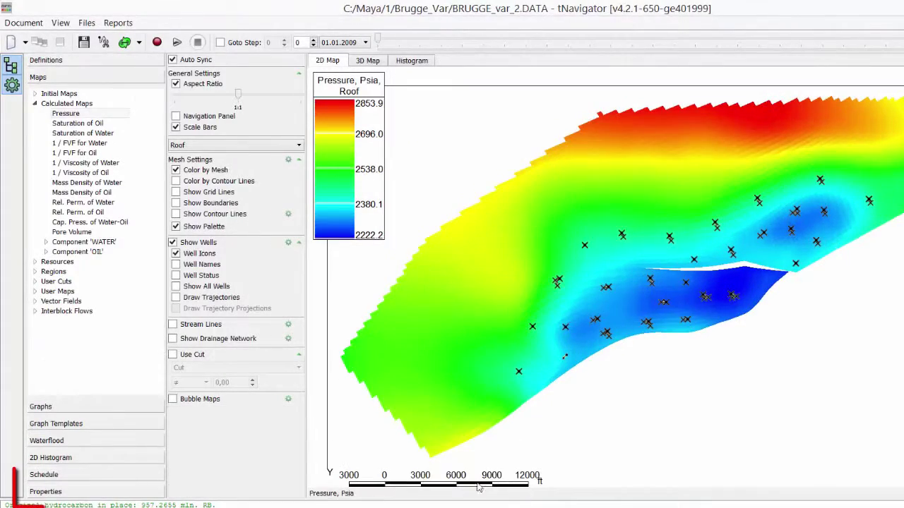
left_click(116, 493)
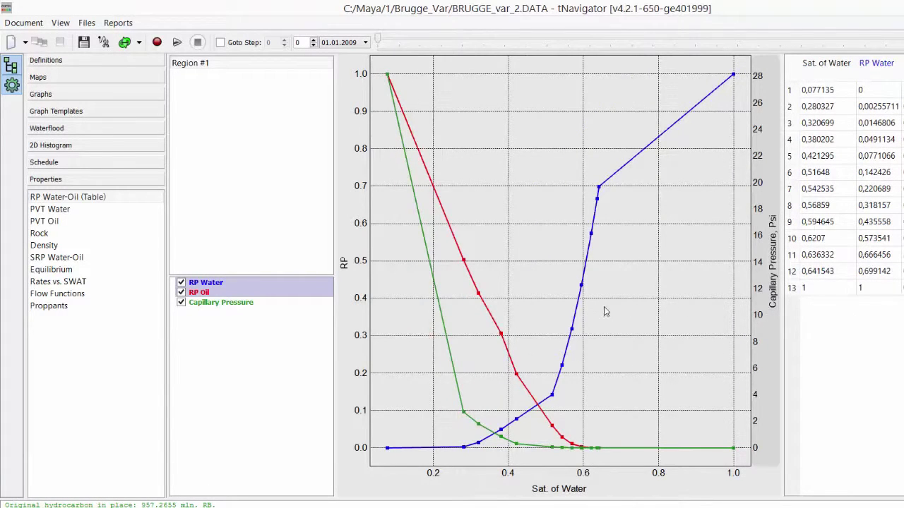
left_click_drag(464, 447, 445, 453)
mouse_move(499, 431)
left_mouse_down()
mouse_move(459, 436)
mouse_move(495, 416)
left_mouse_up()
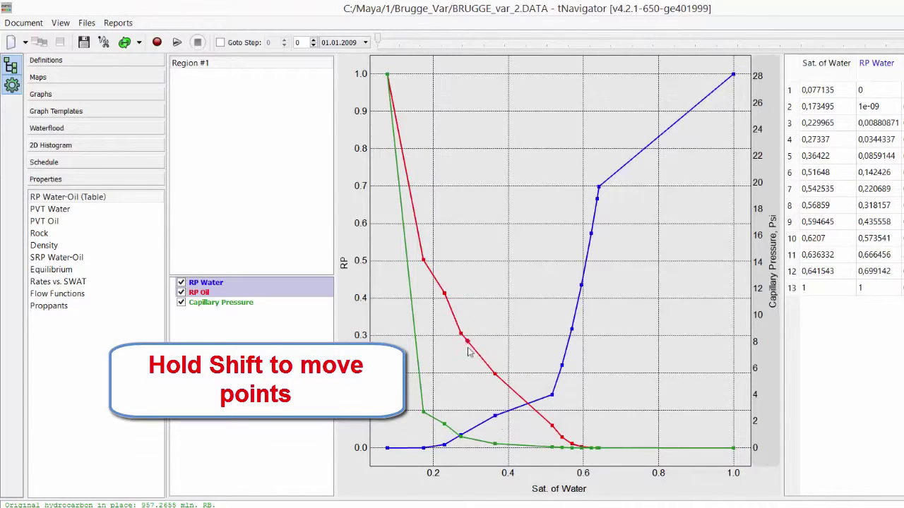
left_click_drag(444, 294, 436, 334)
left_click_drag(460, 334, 479, 404)
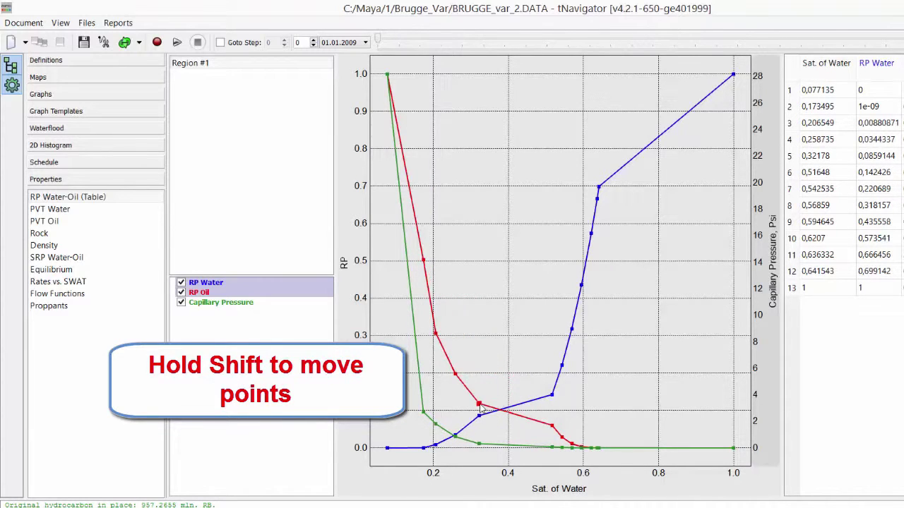
Raise RP Water points 6 to 8 to about 0.18, 0.26 and 0.34, and lower the middle points of the RP Oil curve
left_click_drag(552, 394, 552, 350)
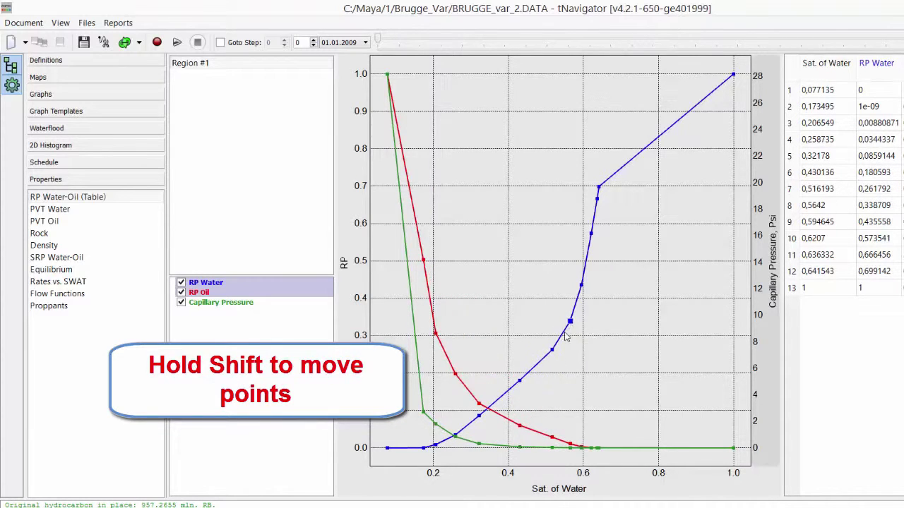
left_click_drag(519, 426, 545, 442)
left_click_drag(454, 374, 434, 424)
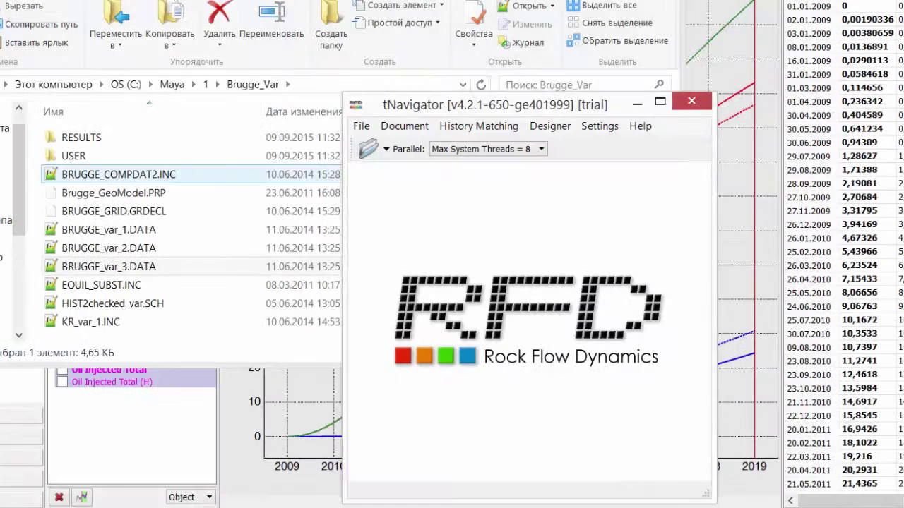
Open BRUGGE_var_2_rp.inc from the USER folder in the text editor, examine its SWOF table, and close the editor
left_click(152, 162)
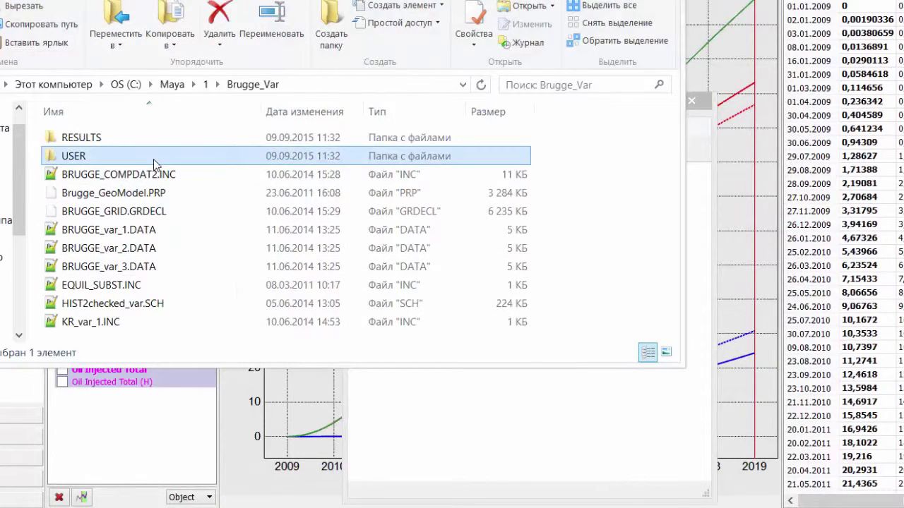
double_click(153, 159)
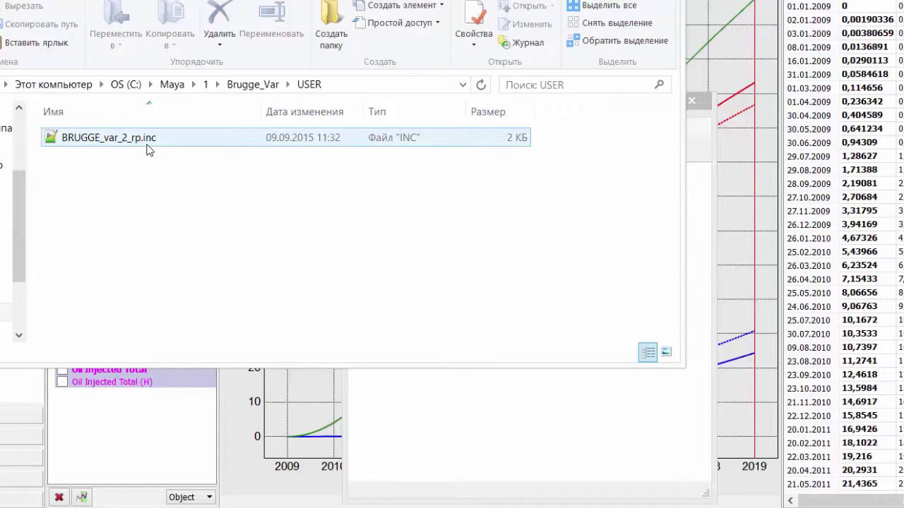
left_click(149, 146)
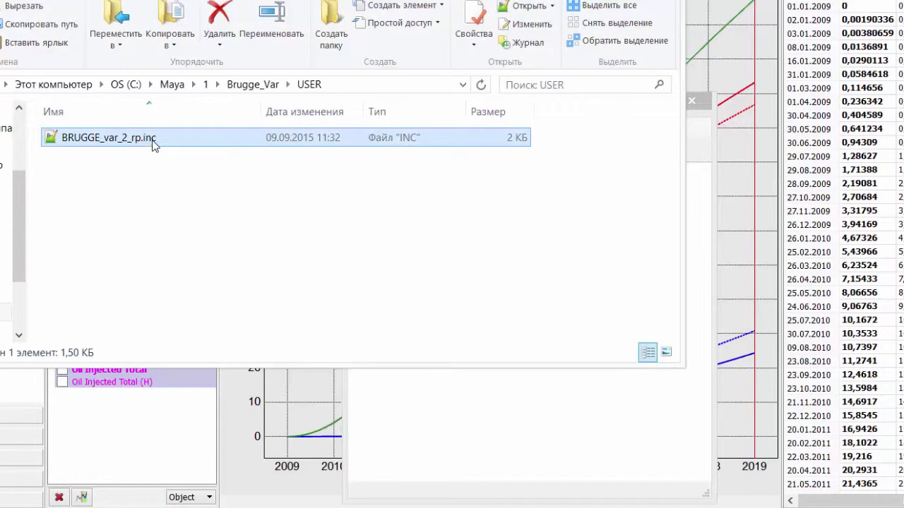
double_click(152, 140)
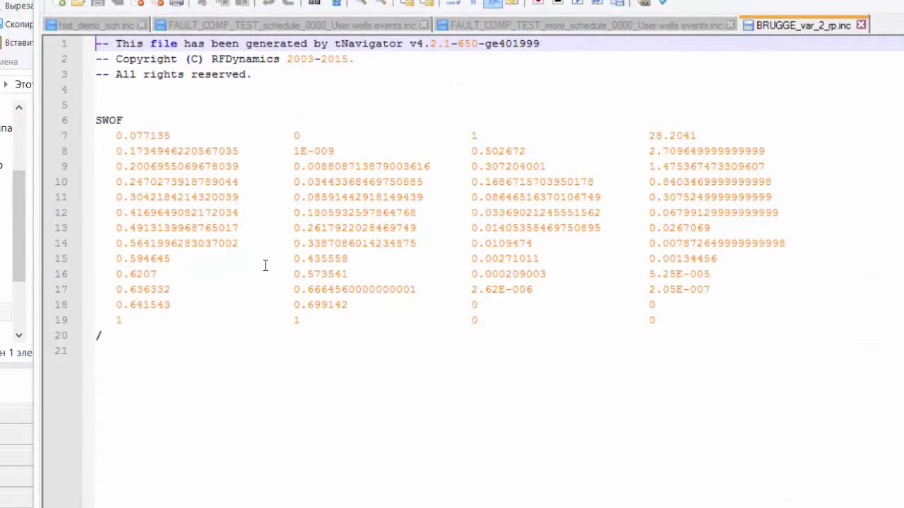
left_click(201, 364)
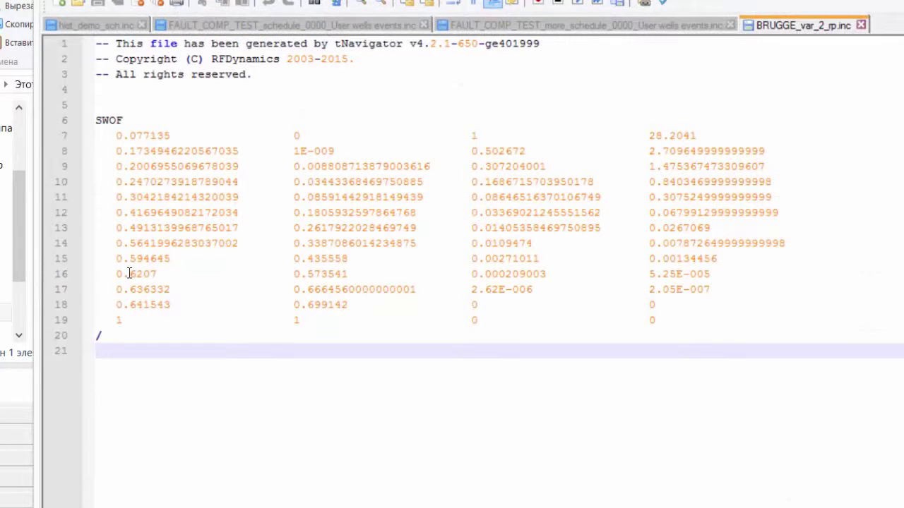
left_click_drag(200, 362, 91, 120)
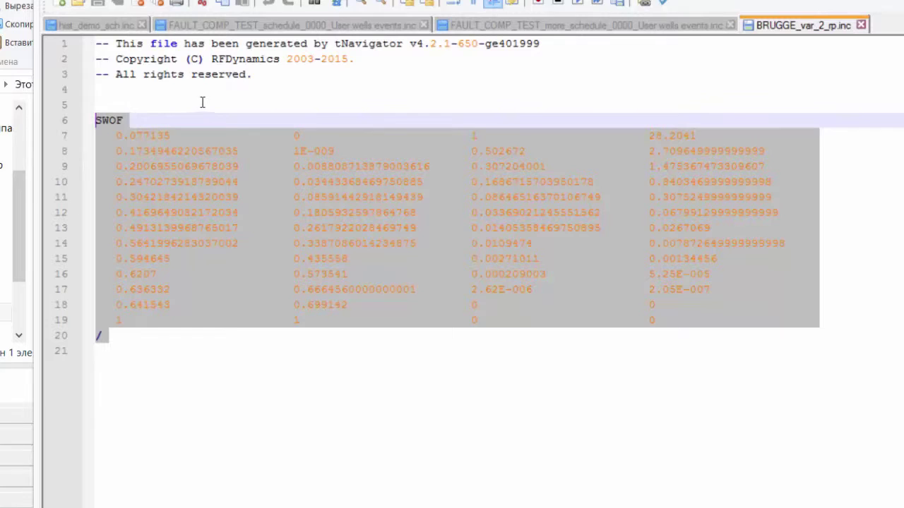
left_click(242, 99)
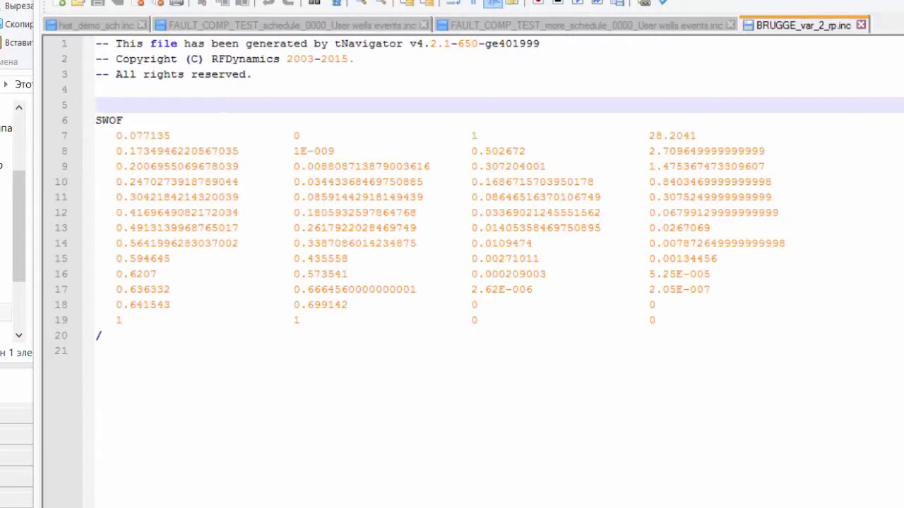
key("alt+F4")
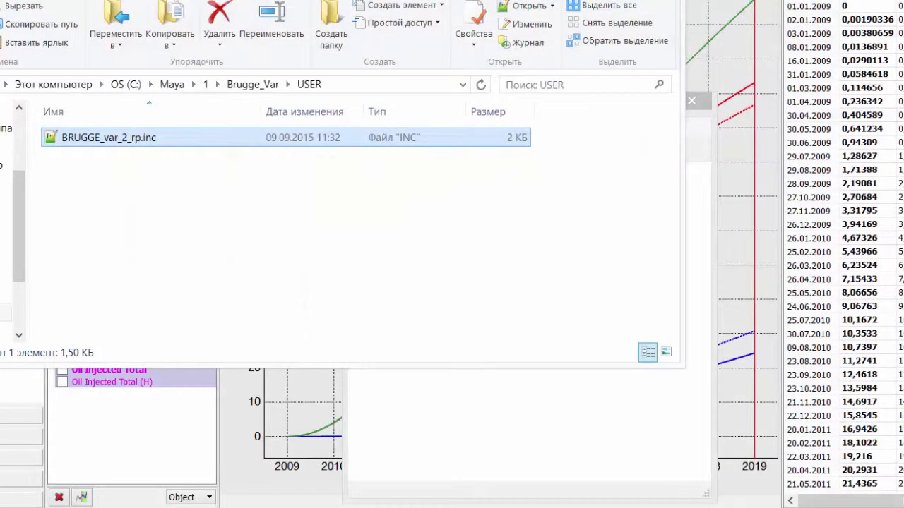
Return to the tNavigator main window and open the model BRUGGE_var_3.DATA
left_click(478, 440)
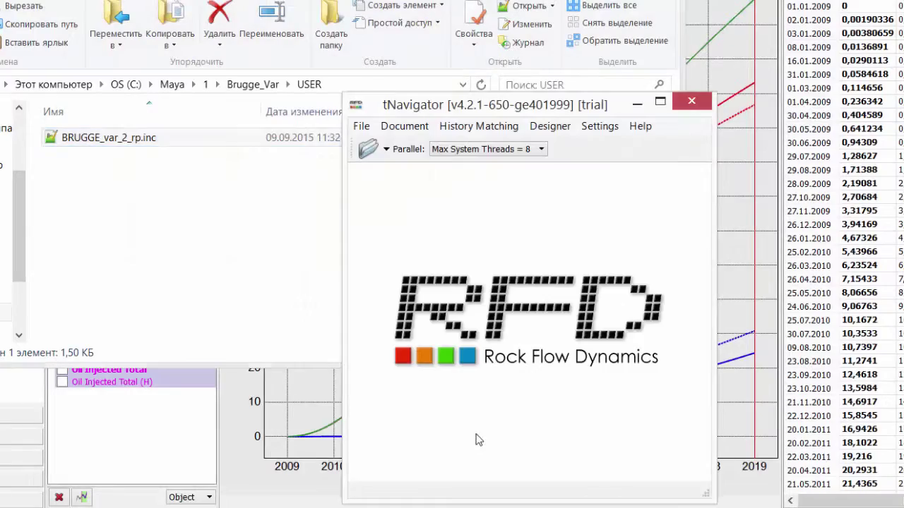
left_click(361, 126)
left_click(382, 147)
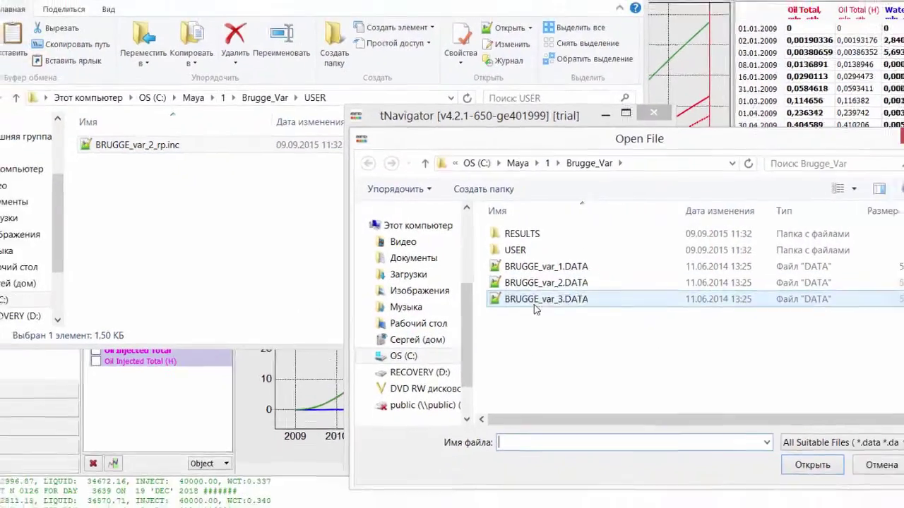
left_click(556, 315)
left_click(871, 498)
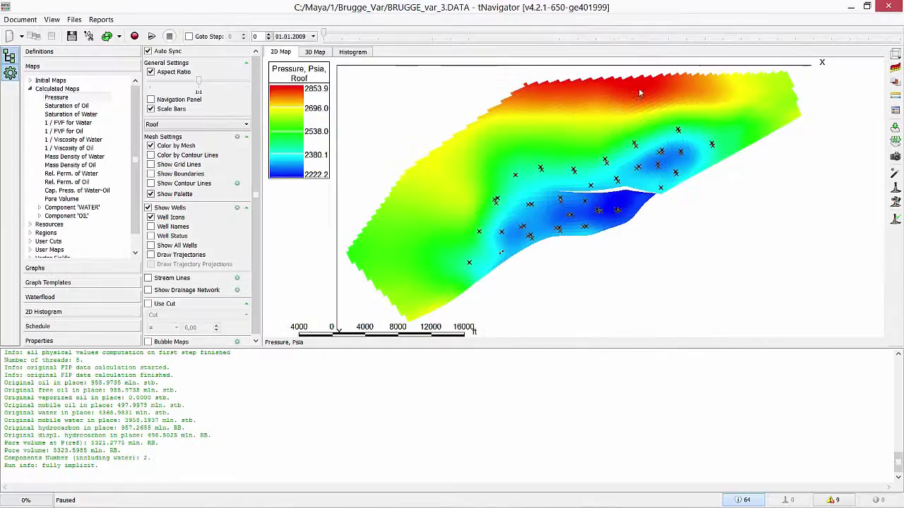
In the water-oil relative permeability table, set RP Water points 3 and 4 near zero, and points 5 and 6 to about 0.025 and 0.13
left_click(70, 344)
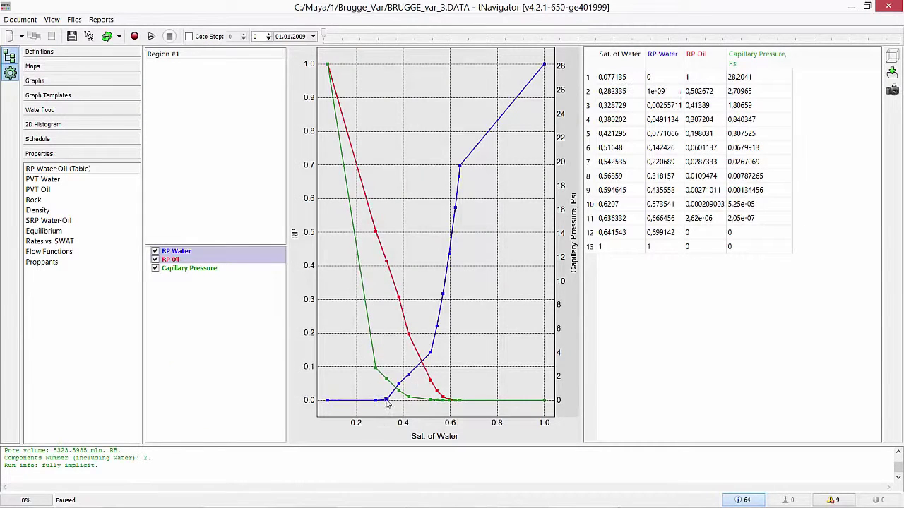
left_click_drag(409, 375, 423, 392)
left_click_drag(431, 353, 437, 356)
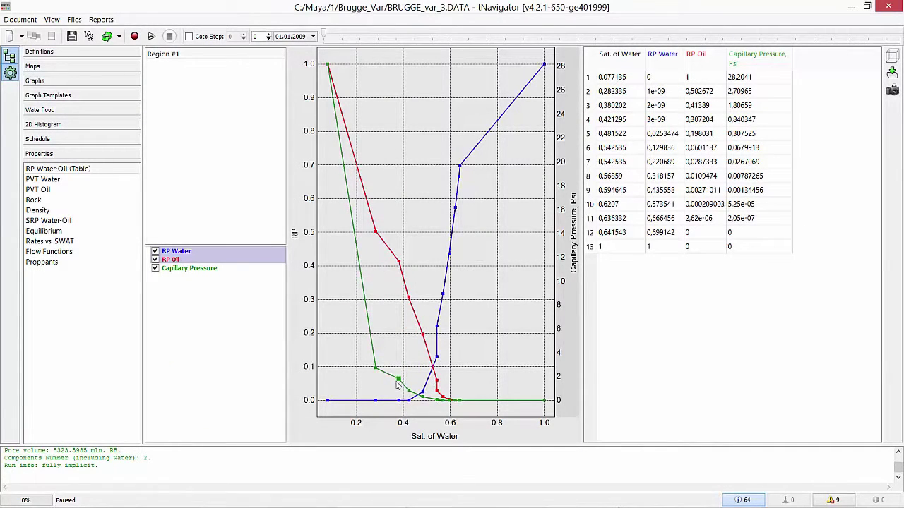
Shift curve points 3 to 6 to water saturations of about 0.35, 0.40, 0.46 and 0.50, lower their RP Oil values, and close the model
left_click_drag(399, 379, 395, 390)
left_click_drag(397, 265, 392, 298)
left_click_drag(422, 340, 425, 389)
left_click_drag(407, 390, 408, 396)
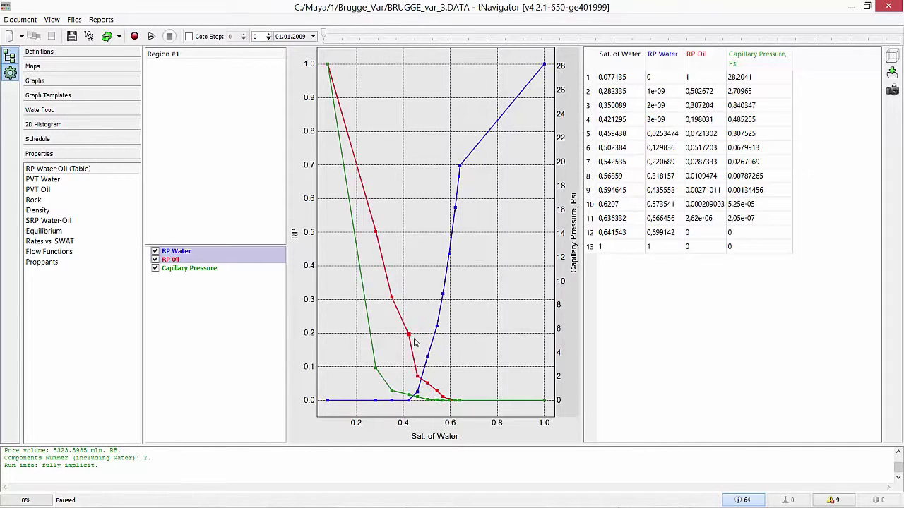
key("alt+F4")
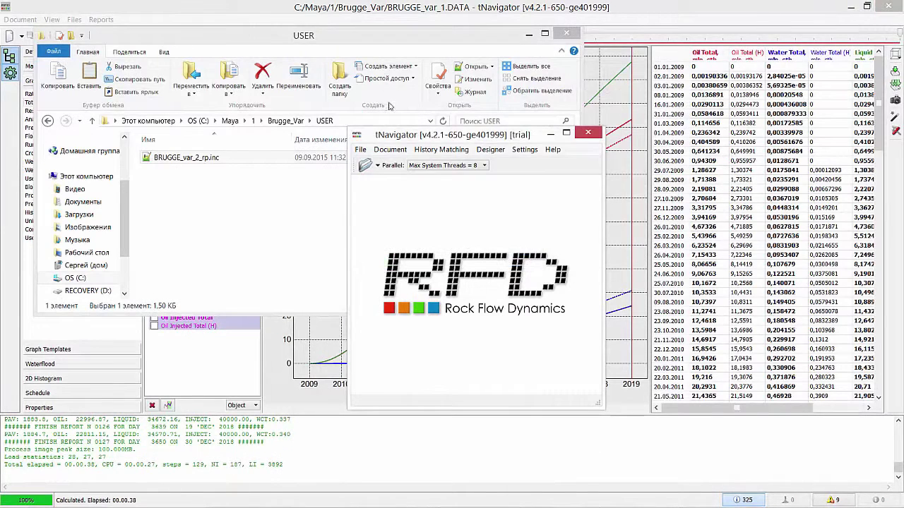
Open BRUGGE_var_3_rp.inc from the USER folder in the text editor, examine its SWOF table, and close the editor
double_click(199, 171)
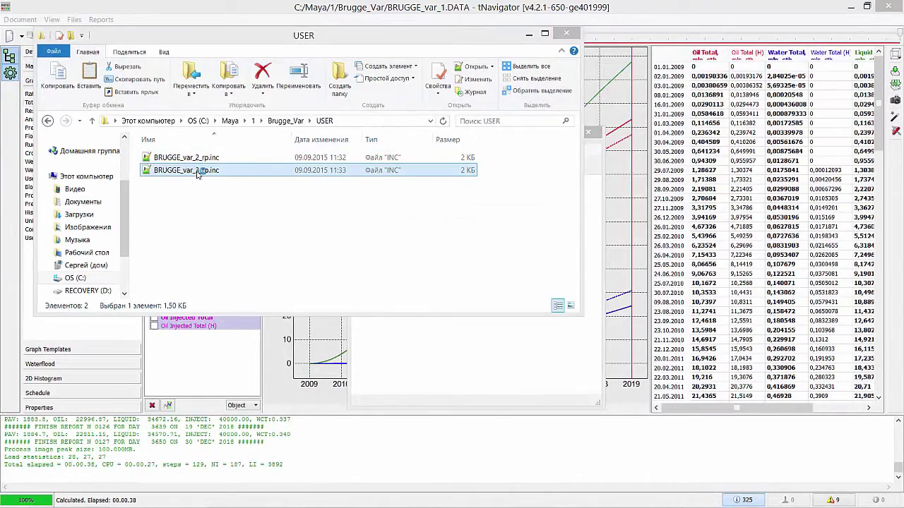
left_click(300, 298)
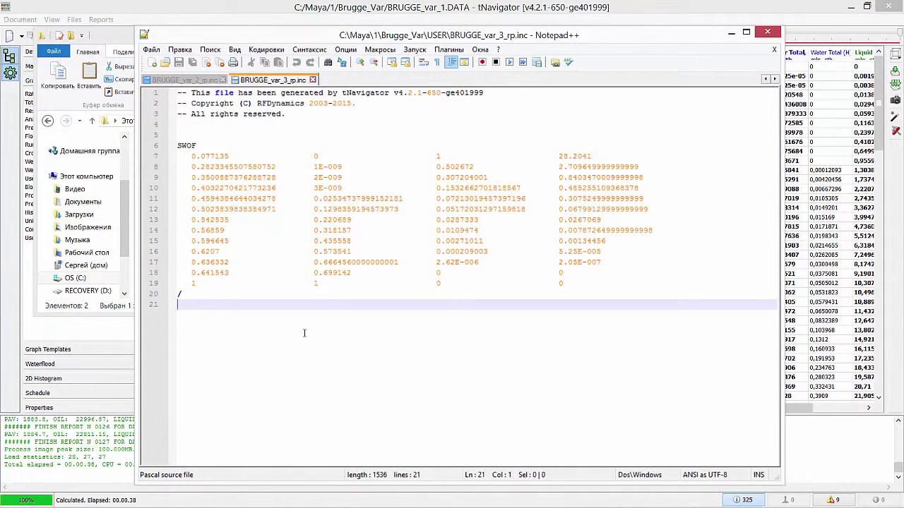
left_click(770, 33)
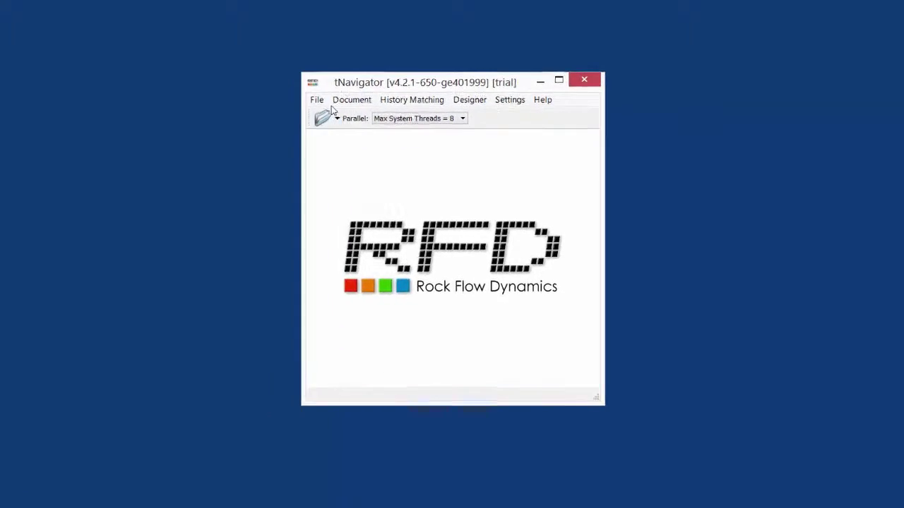
Create a new calculation queue saved as Brugge_Test.tnb in the Brugge_Var folder, accepting the default job options with the E100 model type
left_click(273, 60)
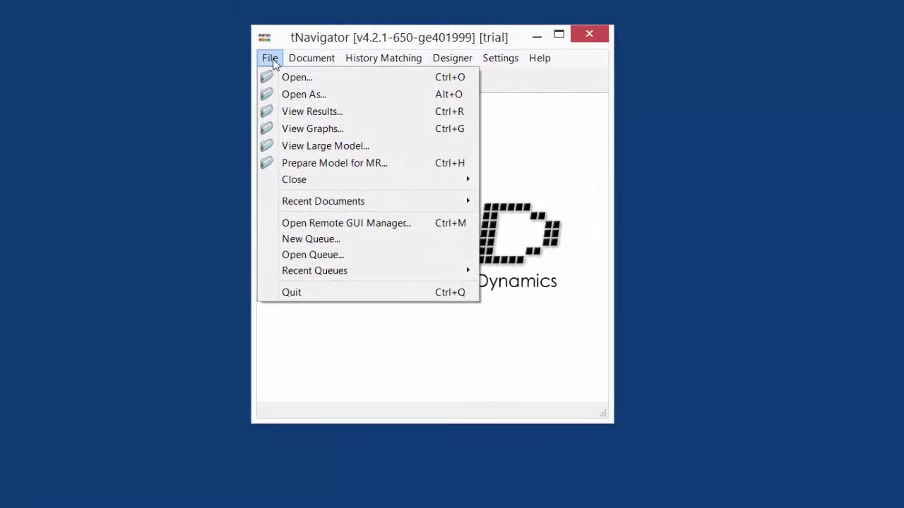
left_click(329, 239)
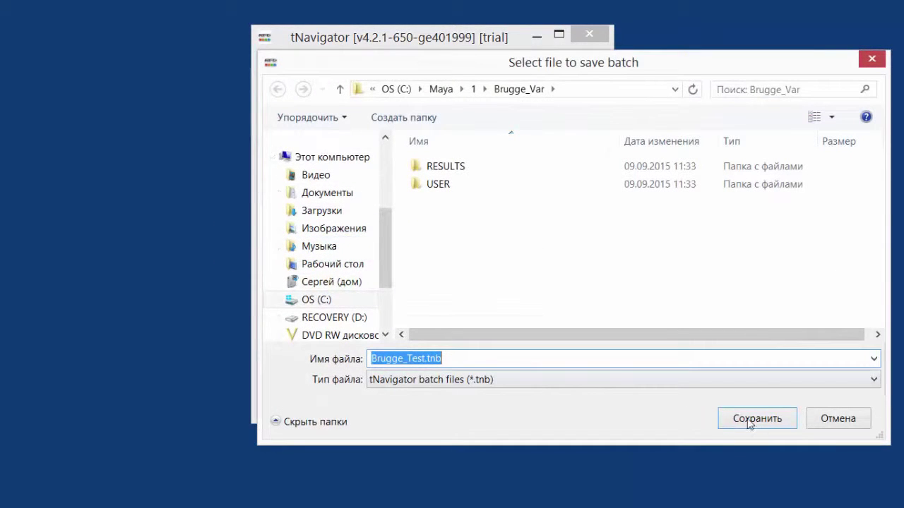
left_click(750, 419)
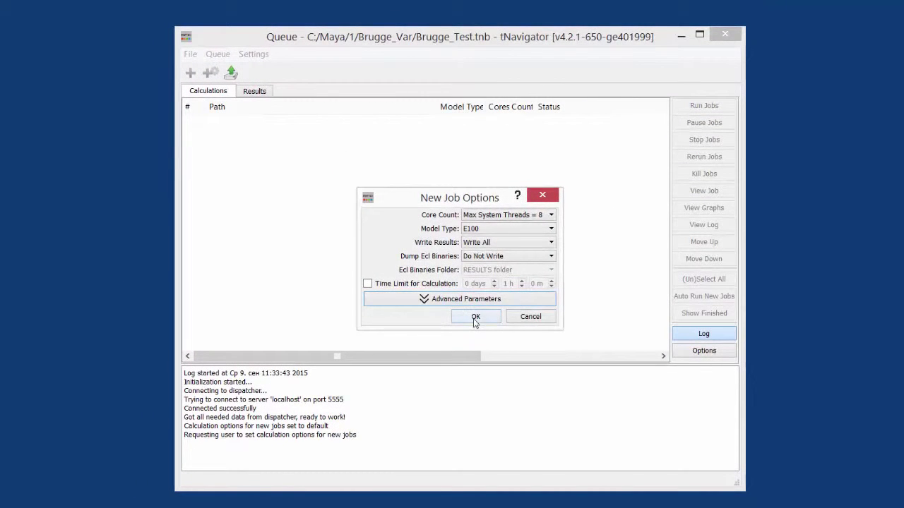
left_click(474, 322)
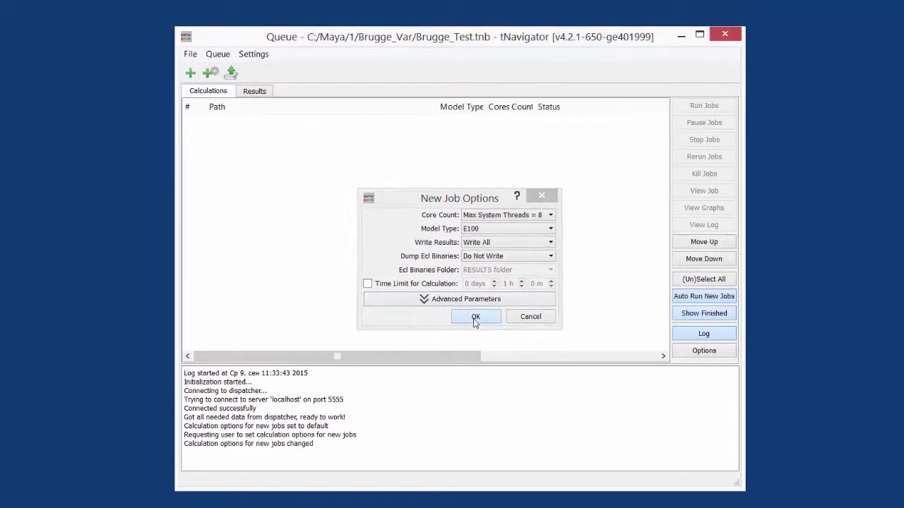
left_click_drag(349, 40, 322, 22)
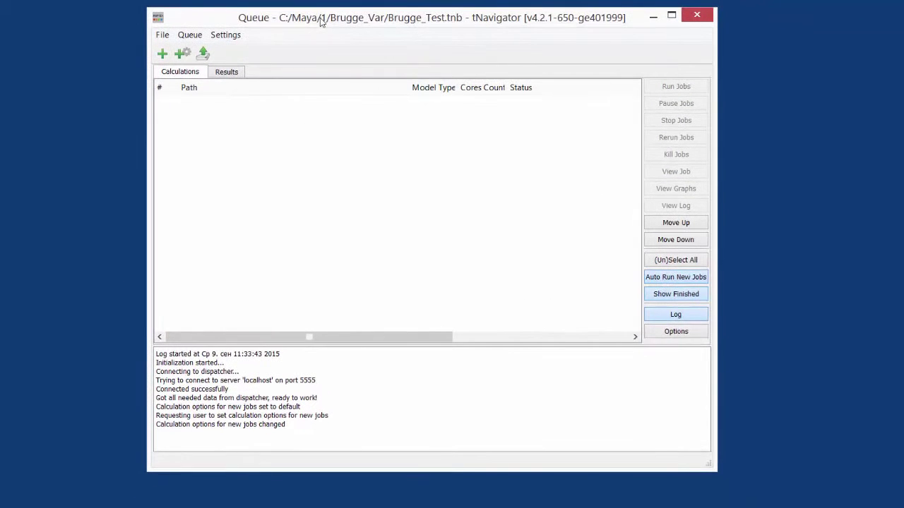
Add BRUGGE_var_2.DATA and BRUGGE_var_3.DATA to the queue so they calculate, and widen the queue window to show the job progress
left_click(163, 55)
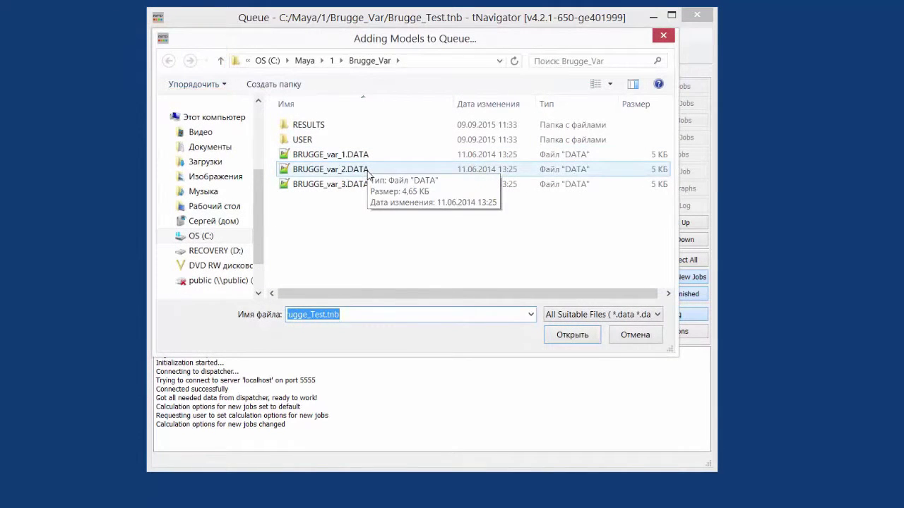
left_click(365, 170)
left_click(359, 185, "shift")
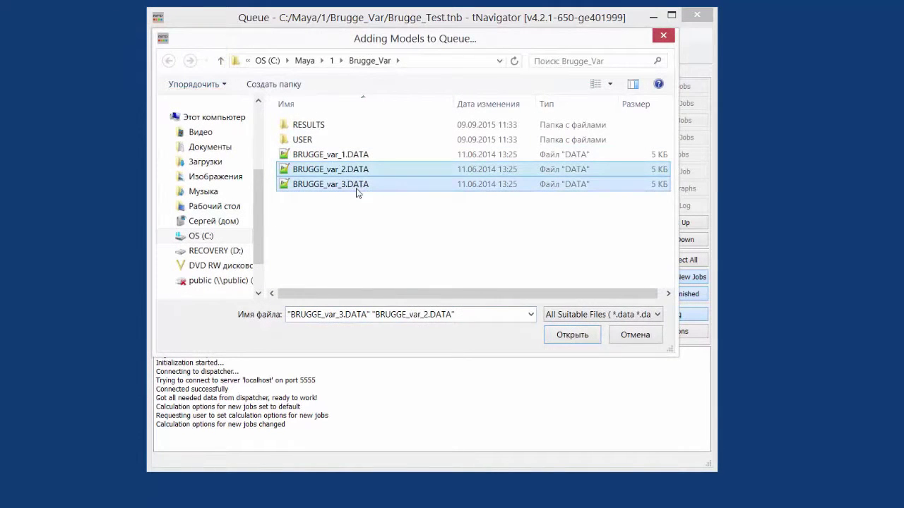
left_click(569, 337)
left_click_drag(716, 313, 867, 313)
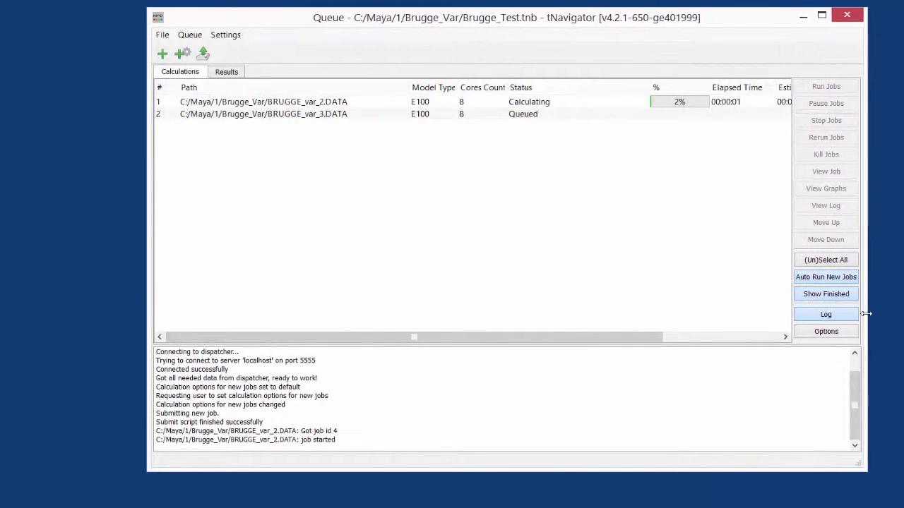
left_click_drag(688, 21, 603, 36)
left_click(585, 119)
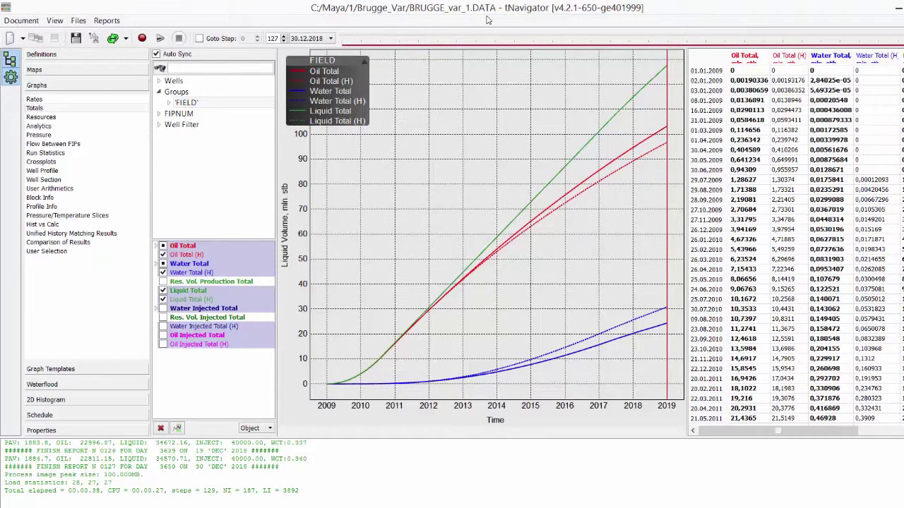
In the BRUGGE_var_1 model, load the tNavigator graph results of BRUGGE_var_2.DATA and BRUGGE_var_3.DATA
left_click(21, 21)
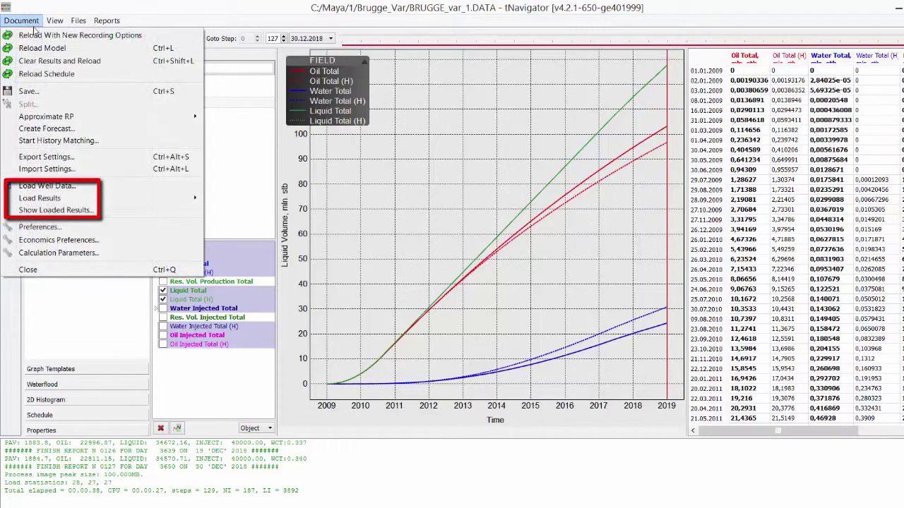
mouse_move(65, 199)
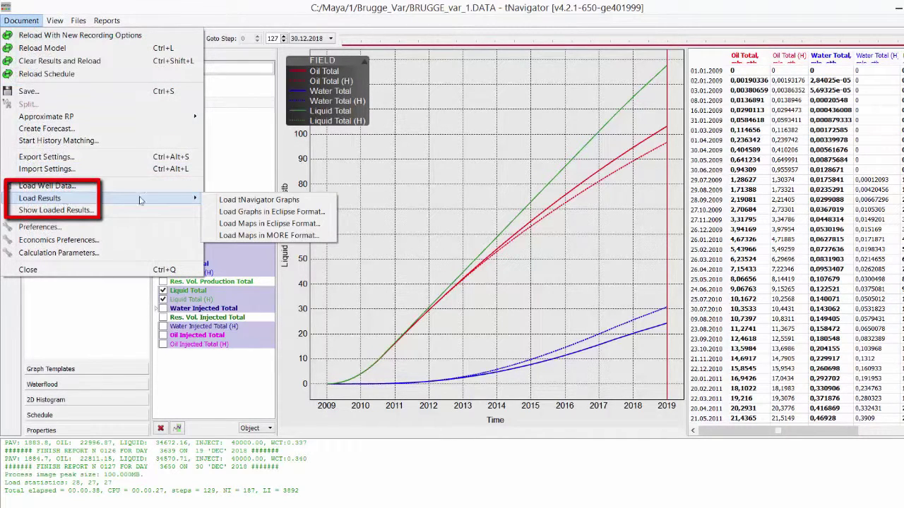
left_click(230, 200)
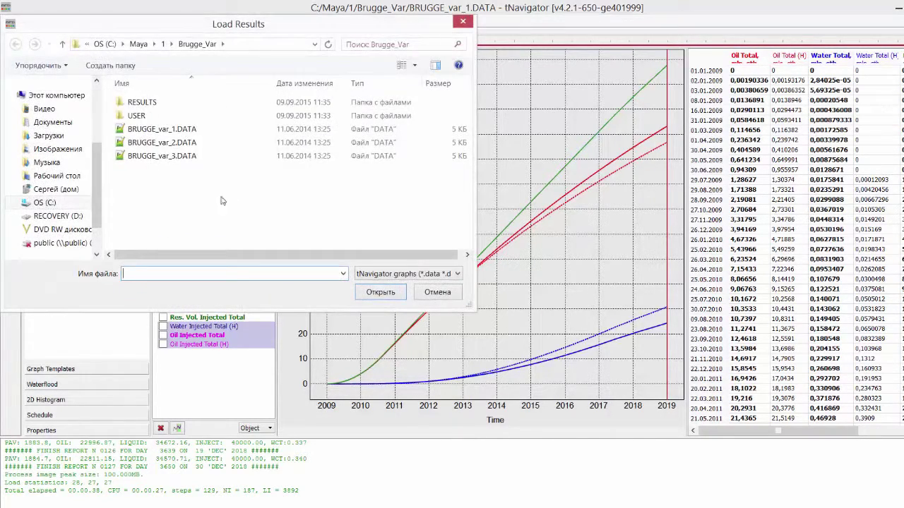
left_click(198, 143)
left_click(197, 156, "ctrl")
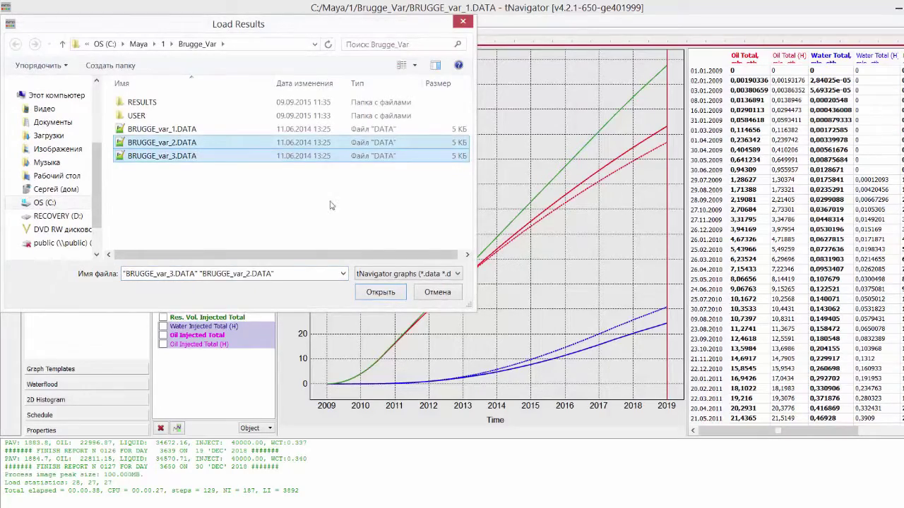
left_click(429, 323)
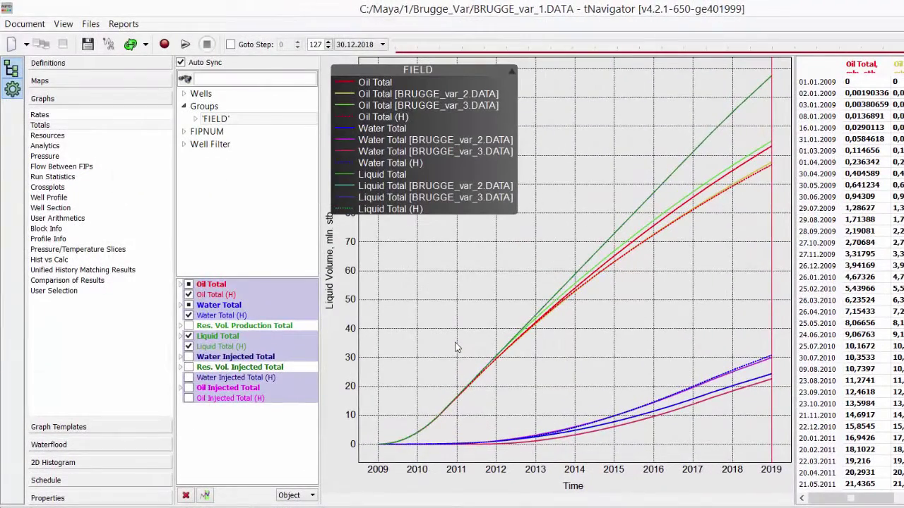
Expand the Oil Total and Water Total graph lists, and hide Liquid Total and Liquid Total (H) to compare the variants' oil and water curves
left_click(181, 285)
left_click(182, 367)
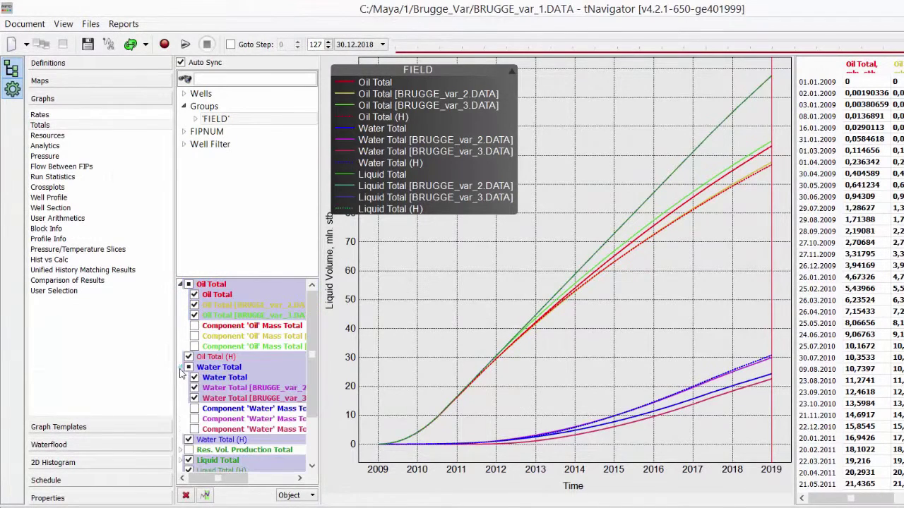
scroll(688, 279, "up", 3)
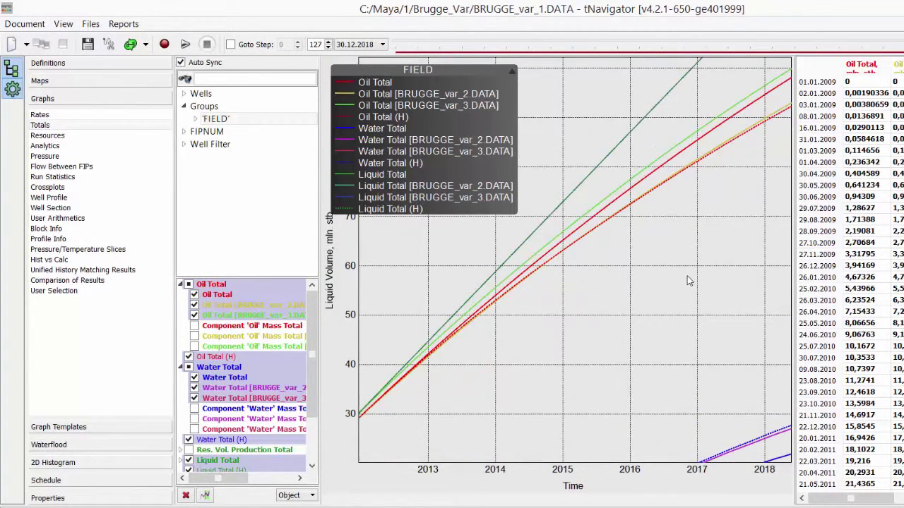
left_click_drag(712, 260, 601, 384)
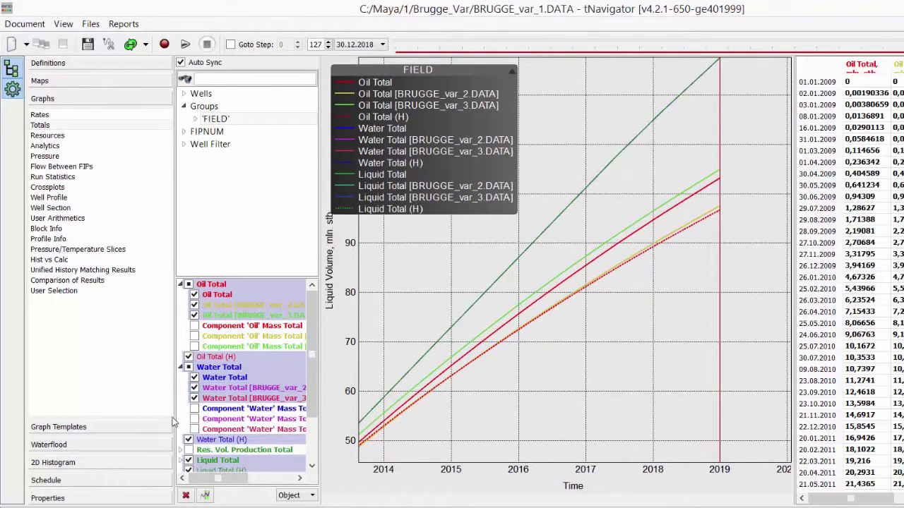
left_click(189, 462)
left_click(189, 471)
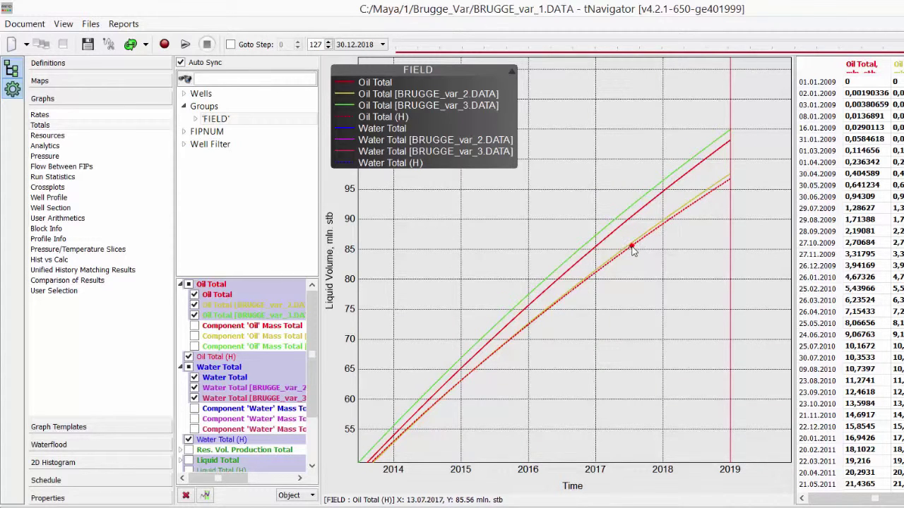
mouse_move(627, 247)
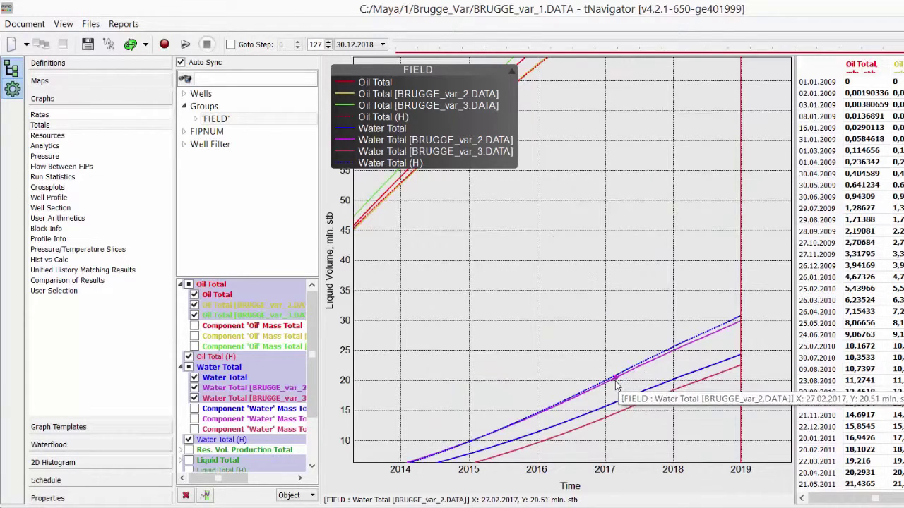
Compare the variants' oil and water totals for wells P1, P10, P11, P13 and P14, and return to the FIELD group graph
left_click(184, 94)
left_click(224, 233)
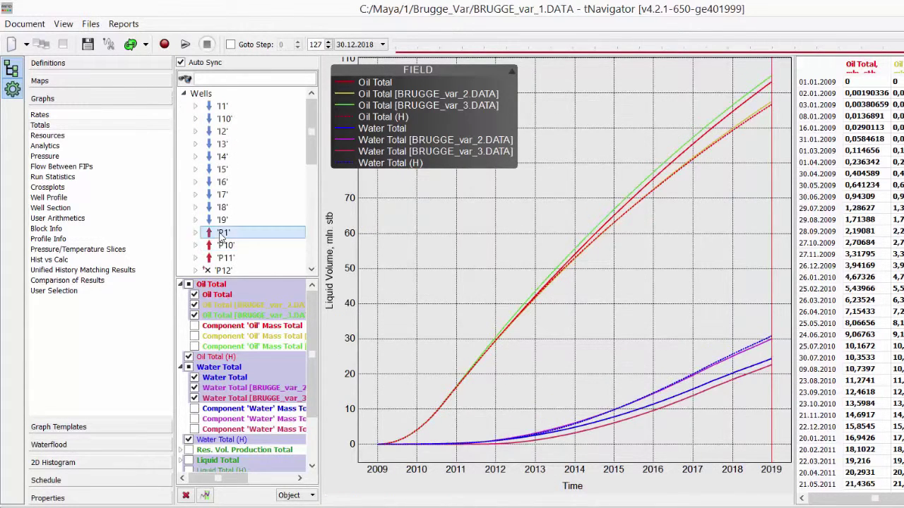
left_click(241, 250)
scroll(242, 247, "down", 2)
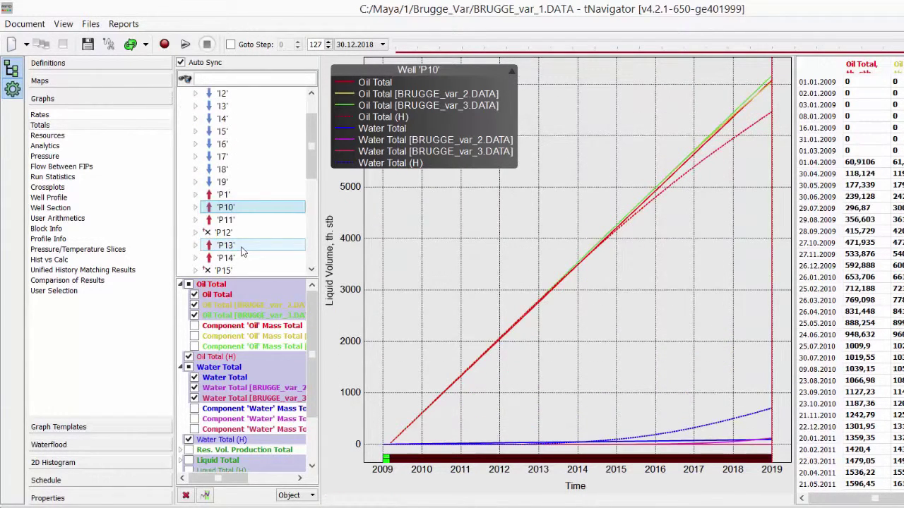
left_click(248, 183)
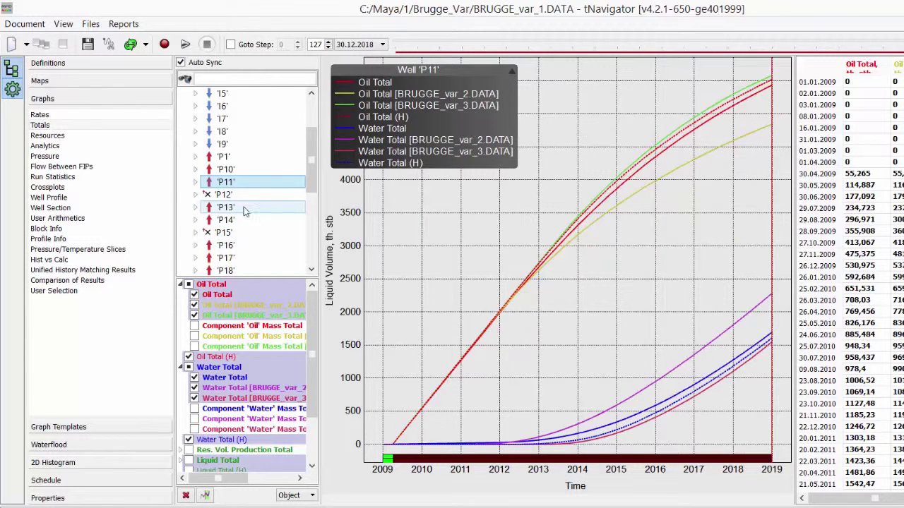
left_click(245, 211)
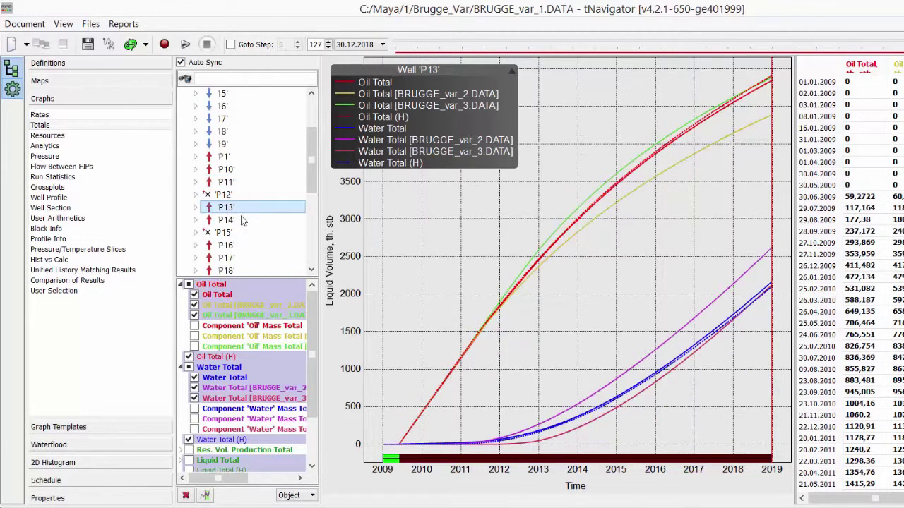
left_click(242, 221)
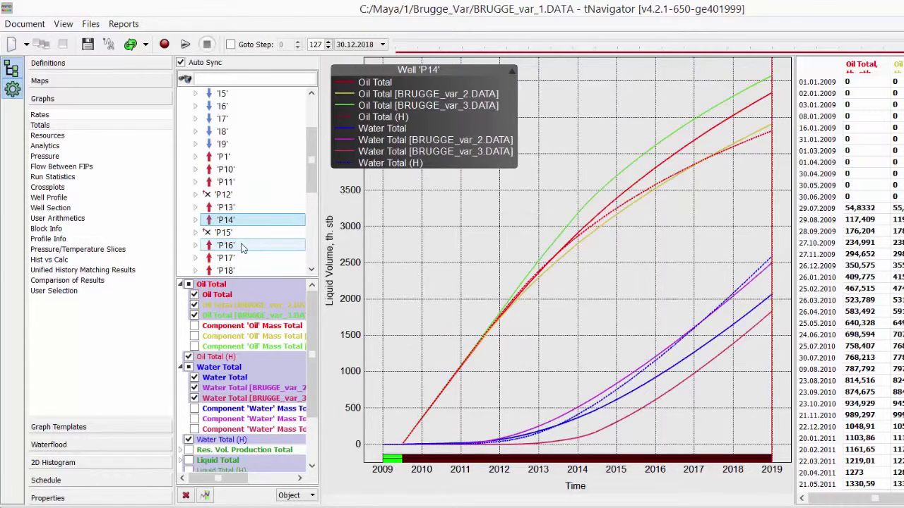
scroll(241, 248, "down", 5)
left_click(258, 234)
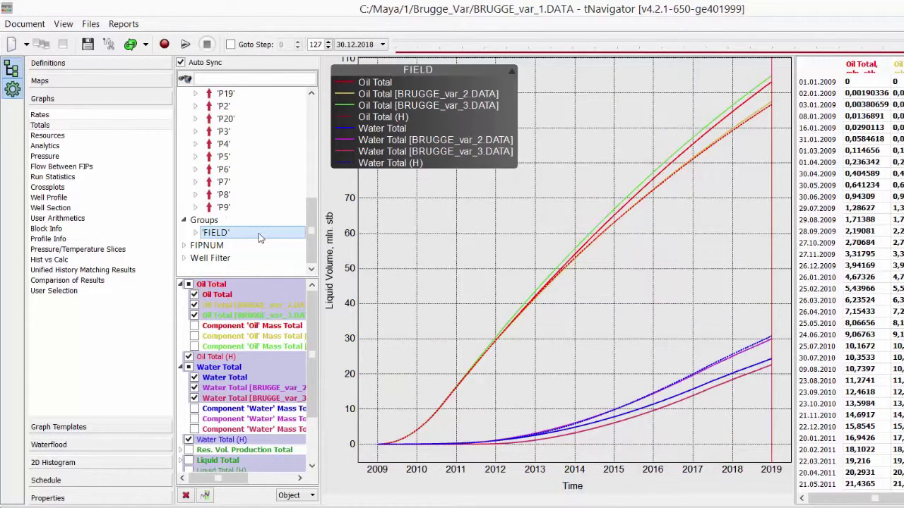